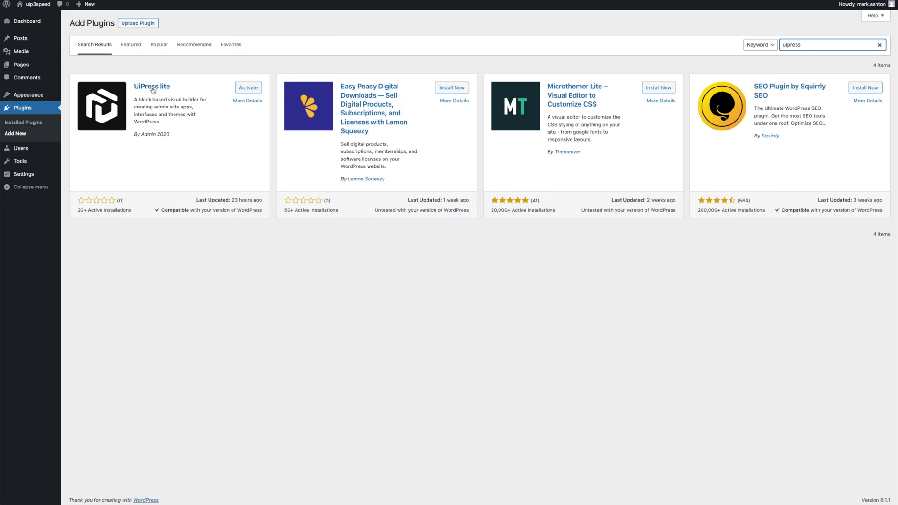
# Activate the UiPress Lite plugin from the Add Plugins page
pyautogui.click(248, 90)
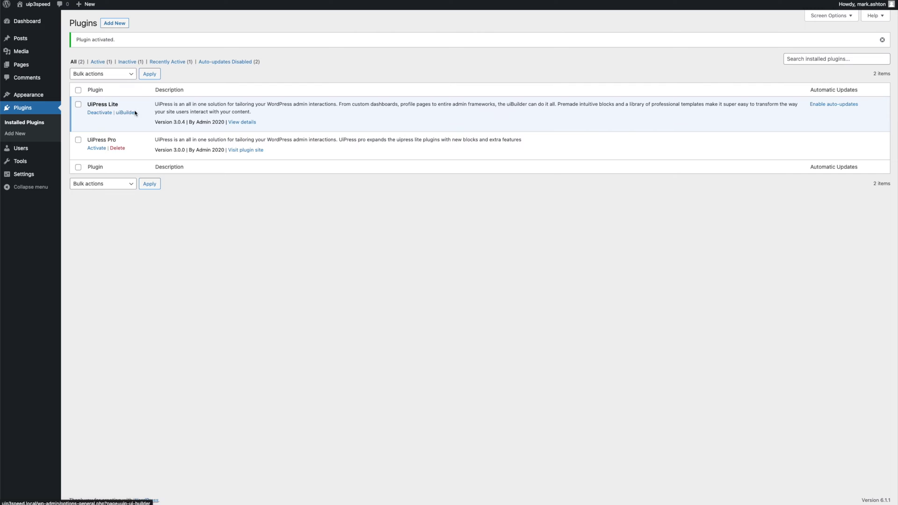
# Go to Settings > uiBuilder to start a new UiPress Lite layout
pyautogui.moveTo(29, 175)
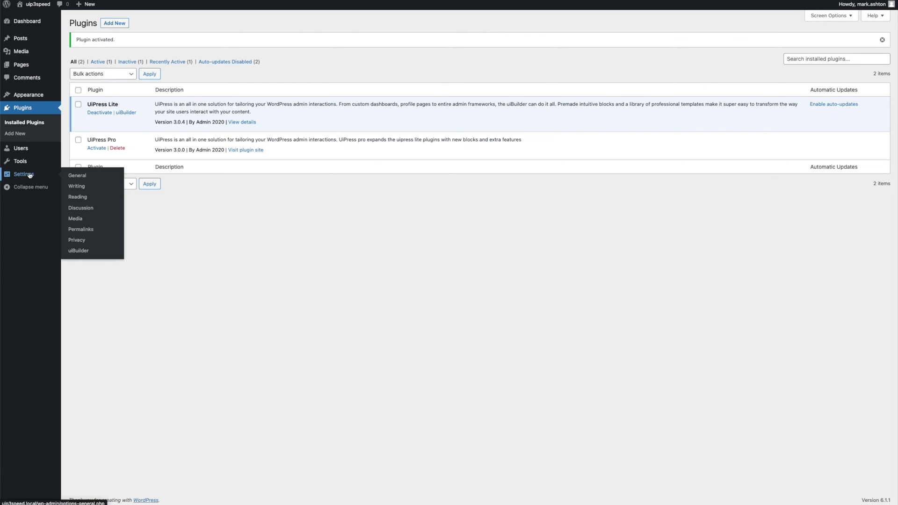
pyautogui.click(74, 251)
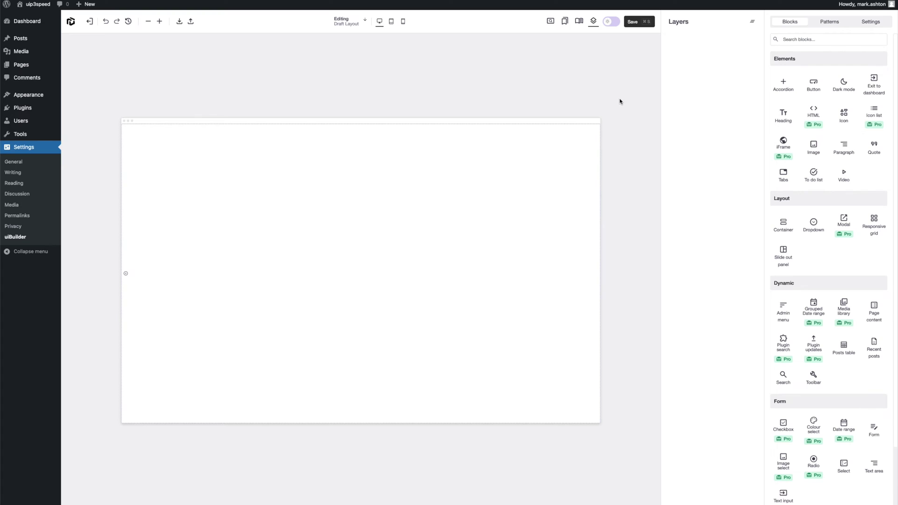
# Open the template library and scroll through the ready-made templates
pyautogui.click(566, 23)
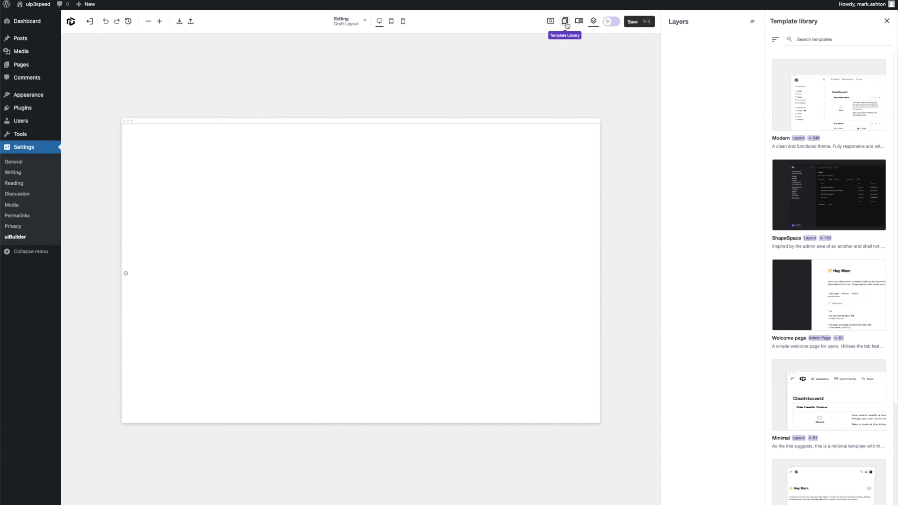
pyautogui.scroll(-3, 825, 138)
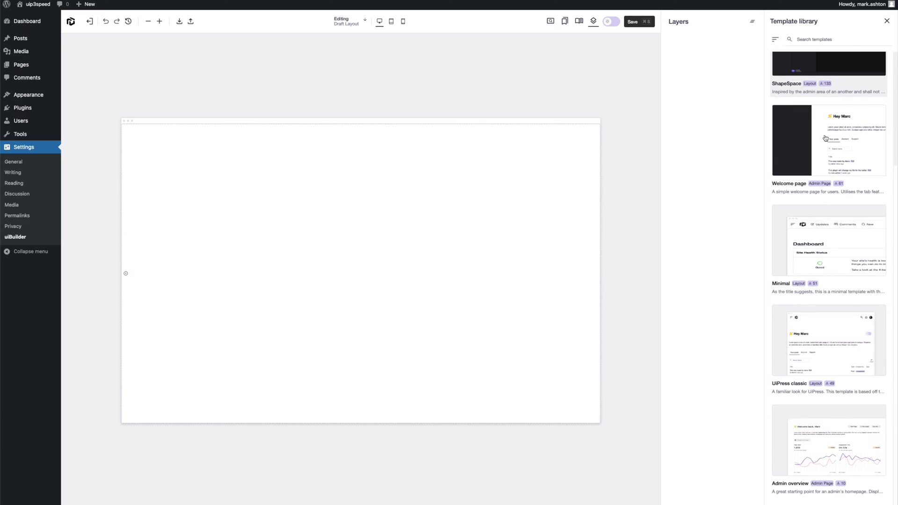
pyautogui.scroll(3, 825, 138)
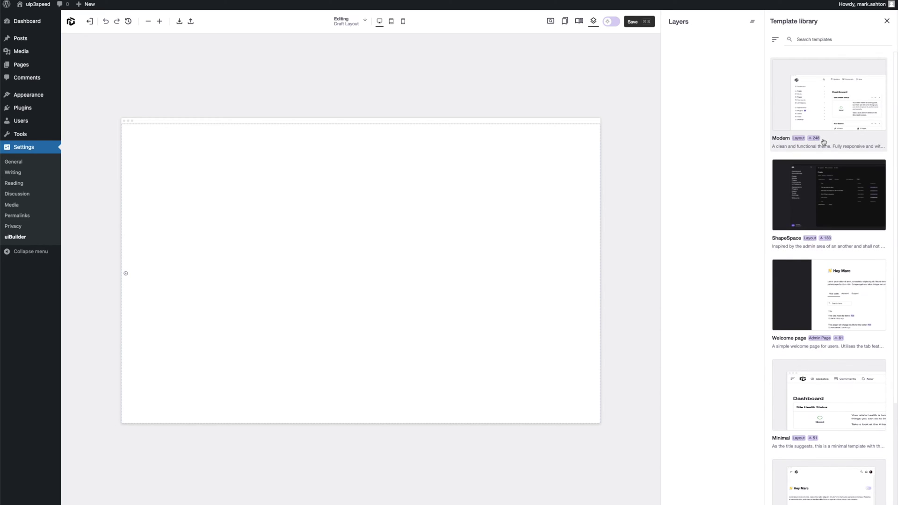
# Filter the template list to exclude Admin pages templates, then review the remaining UI templates
pyautogui.click(776, 40)
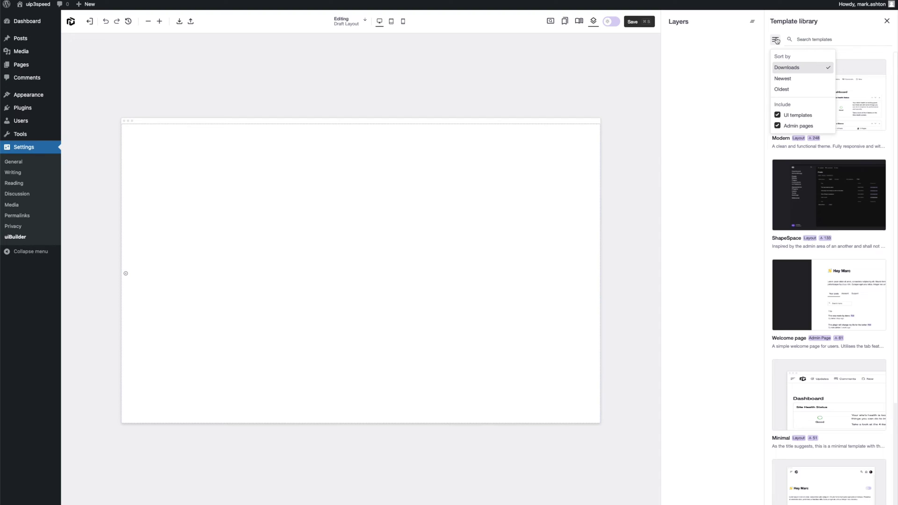
pyautogui.click(801, 129)
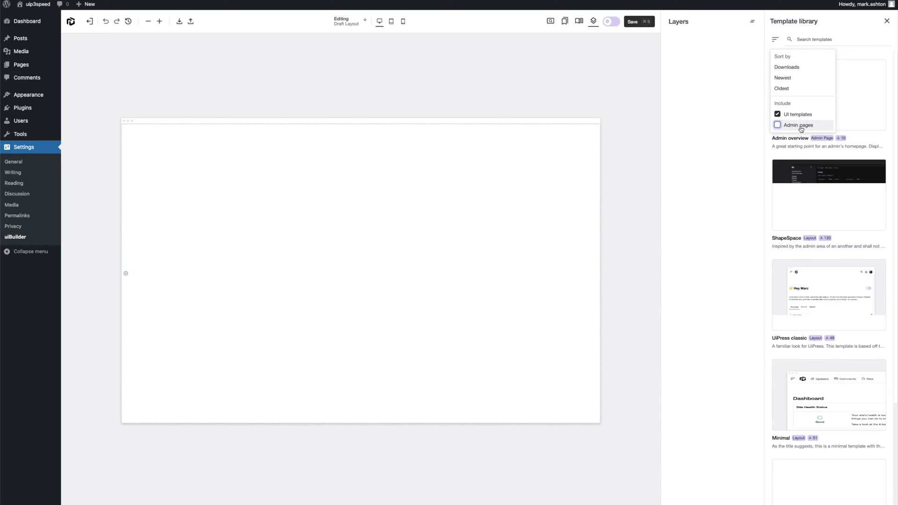
pyautogui.click(753, 136)
pyautogui.scroll(-3, 822, 112)
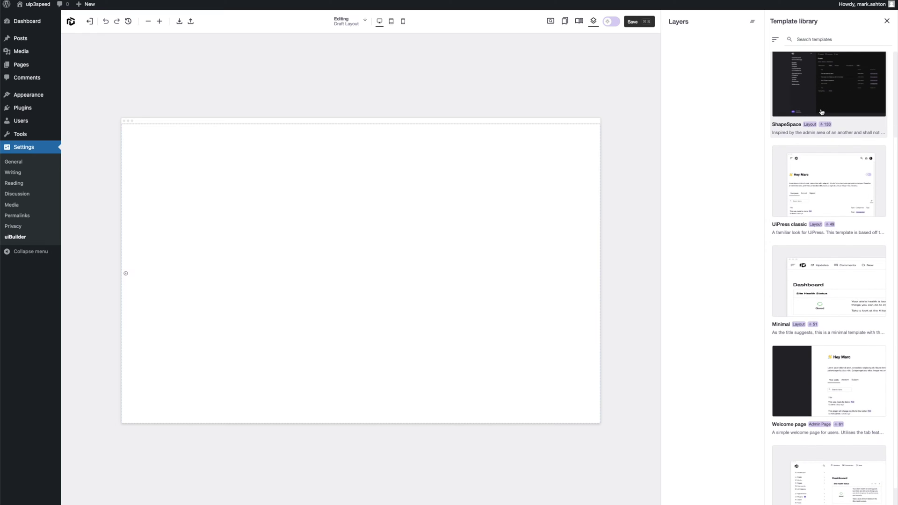
pyautogui.scroll(-1, 830, 114)
pyautogui.scroll(2, 835, 116)
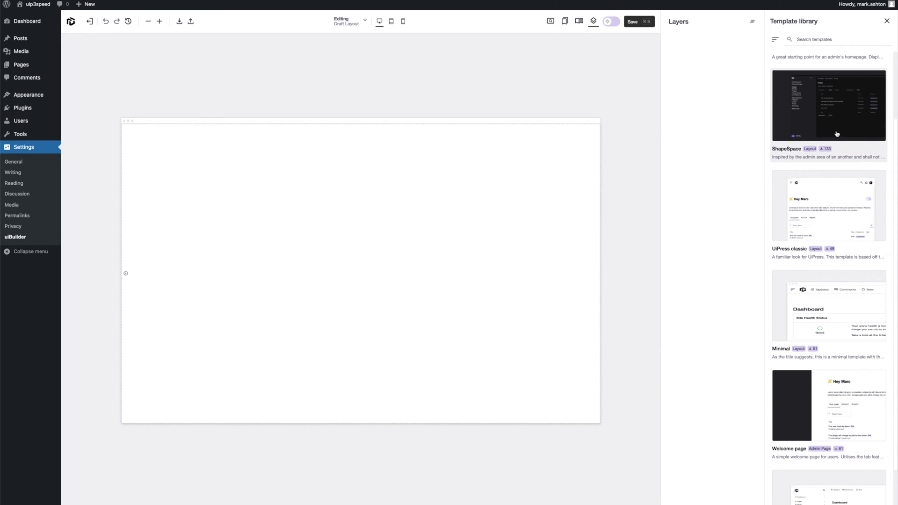
# Browse the ShapeSpace template's previews and use it to replace the current layout
pyautogui.click(836, 134)
pyautogui.click(883, 92)
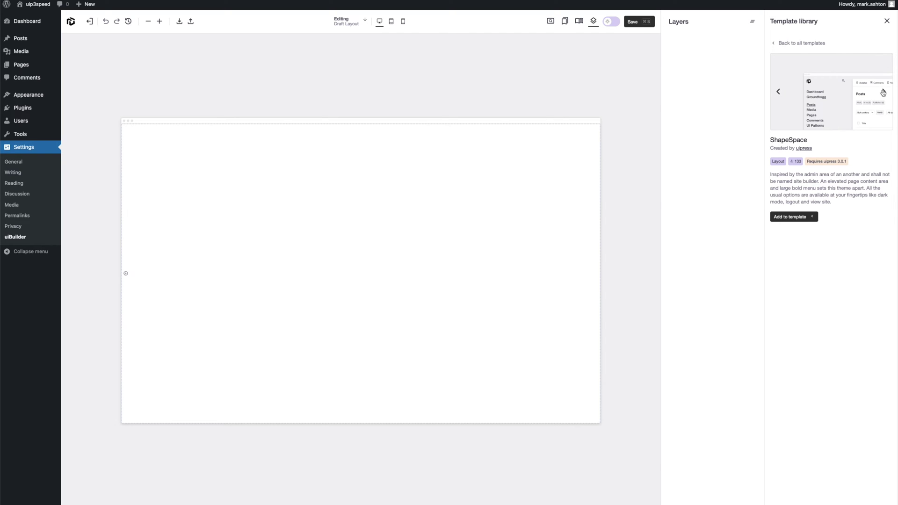
pyautogui.click(883, 92)
pyautogui.click(883, 93)
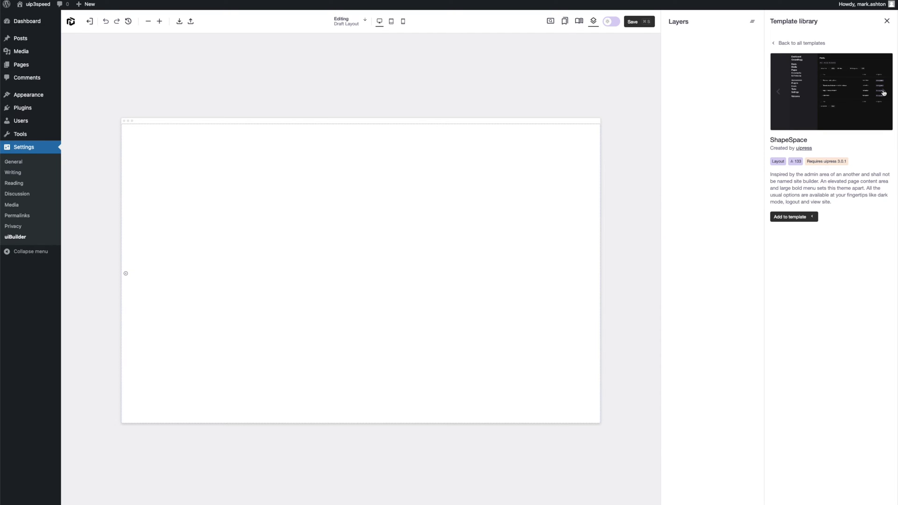
pyautogui.click(883, 92)
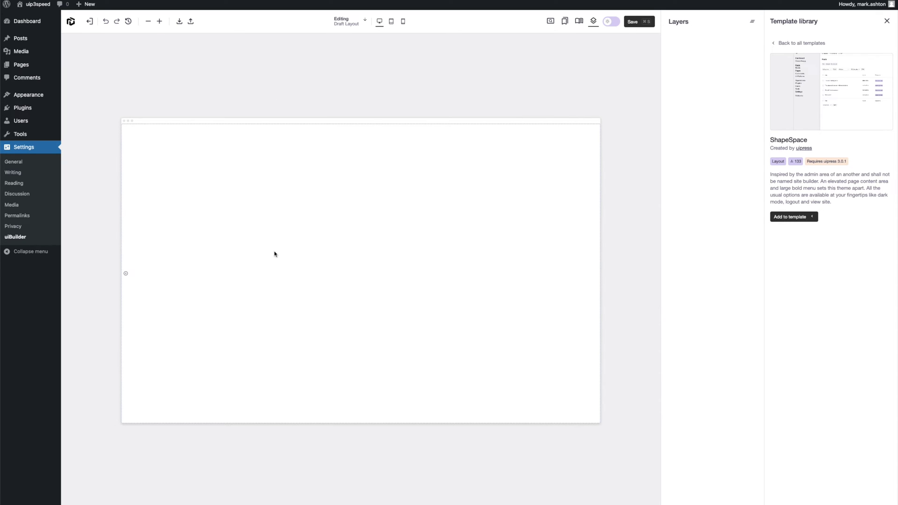
pyautogui.click(791, 217)
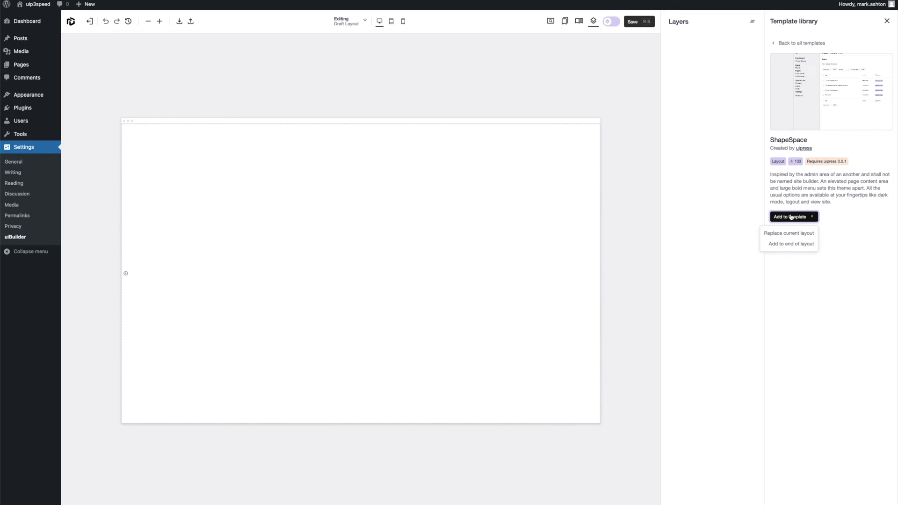
pyautogui.click(798, 234)
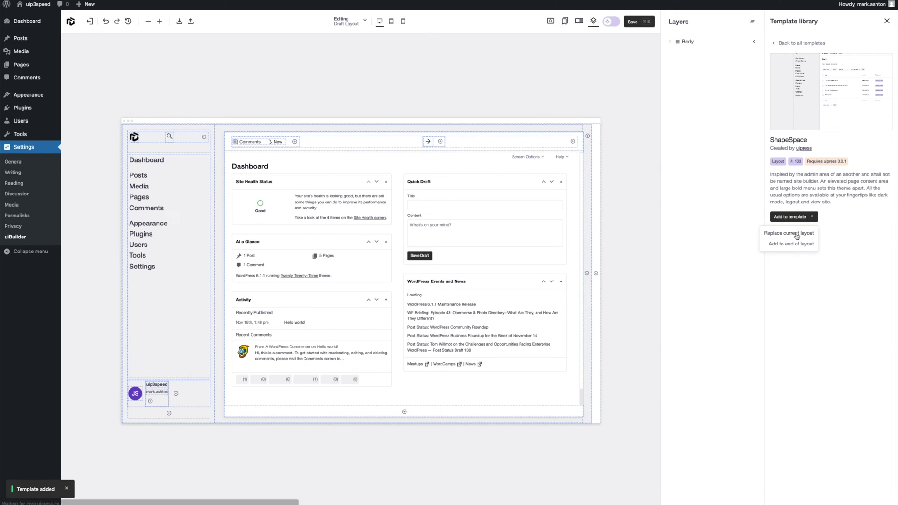
# Preview the ShapeSpace layout, browsing Appearance and Posts, then close the template library
pyautogui.click(551, 21)
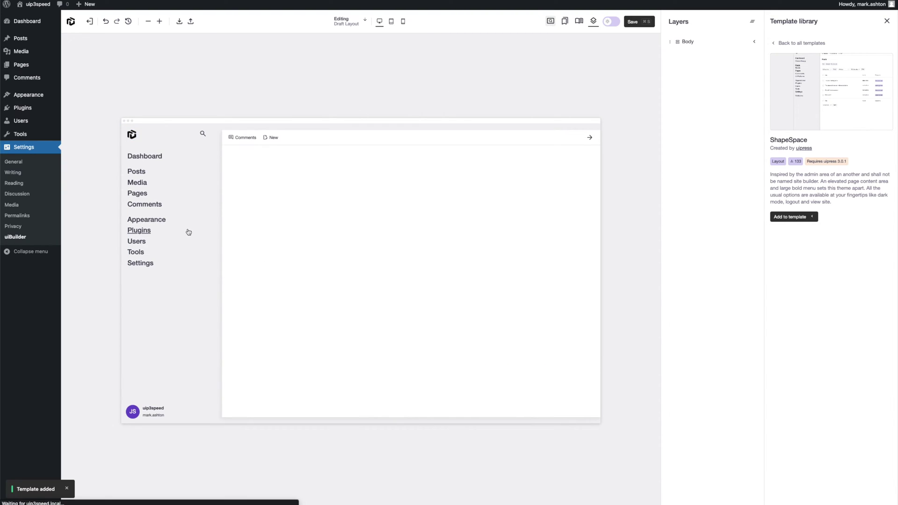
pyautogui.click(140, 219)
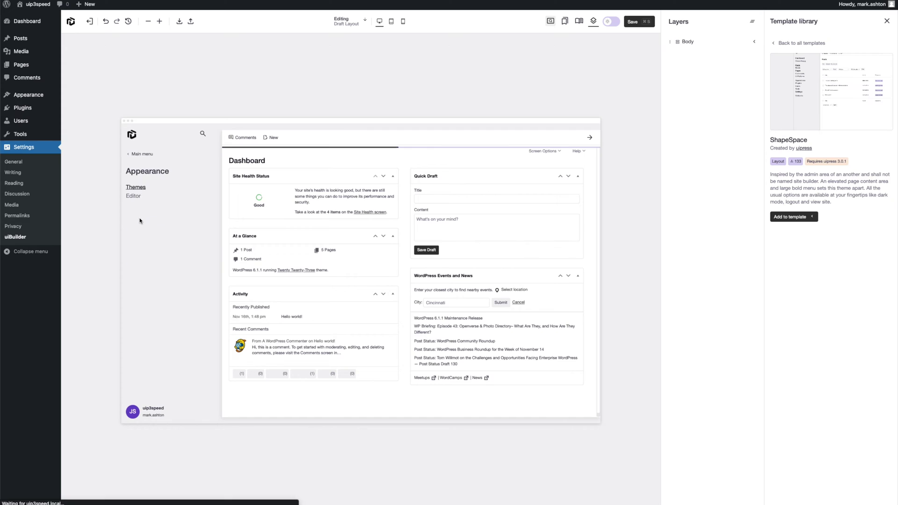
pyautogui.click(142, 154)
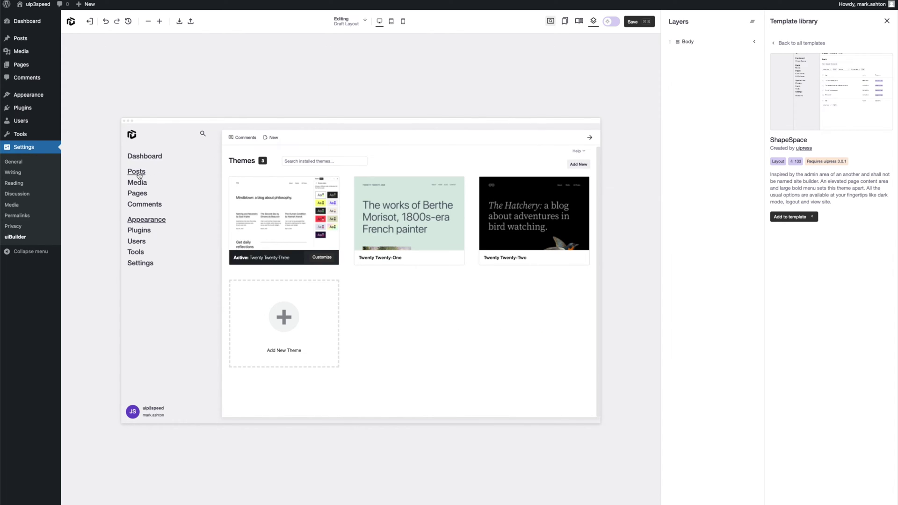
pyautogui.click(139, 176)
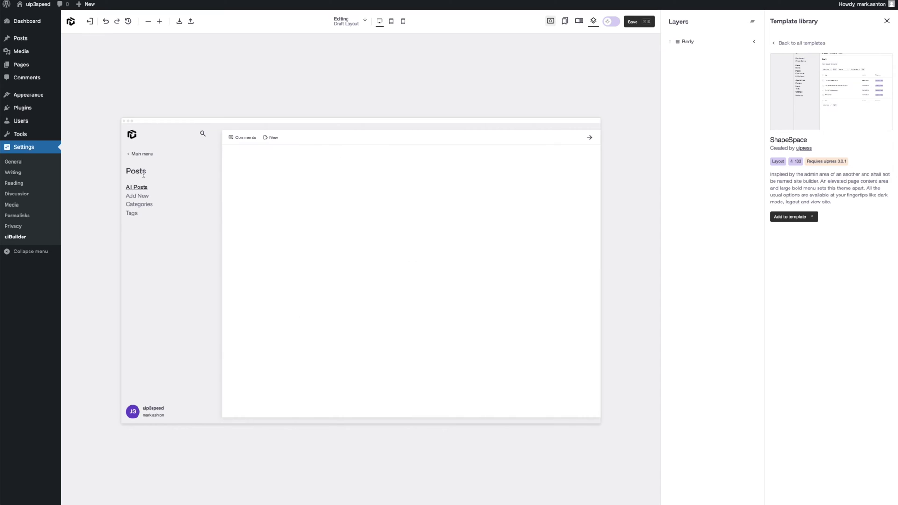
pyautogui.click(150, 159)
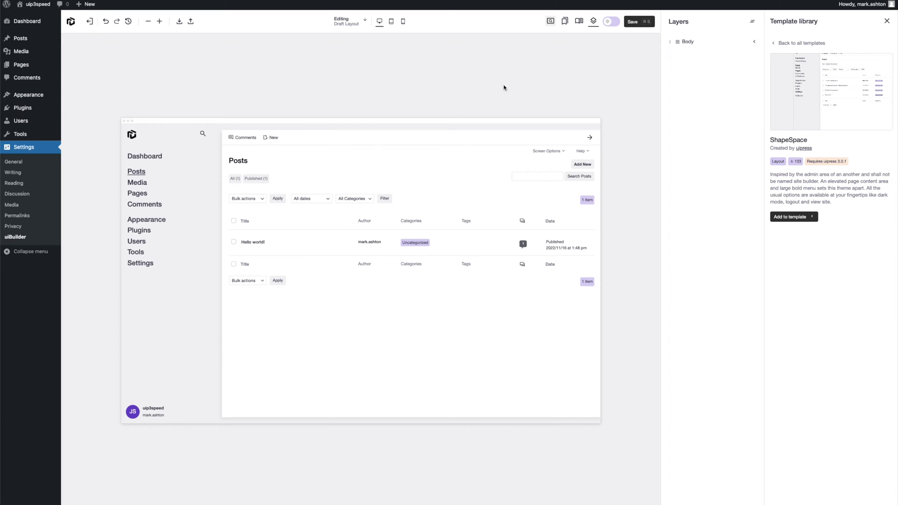
pyautogui.click(887, 21)
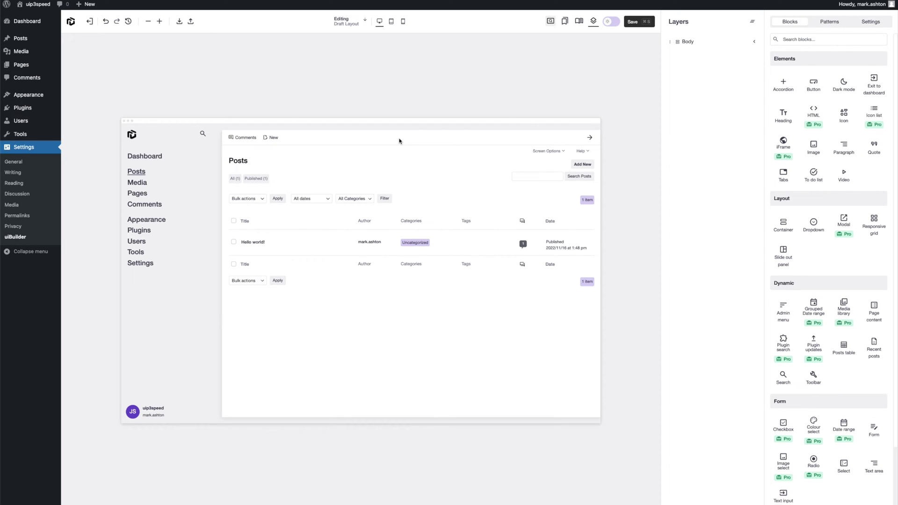
# Rename the template to 'My first ui layout' and set it active
pyautogui.click(876, 24)
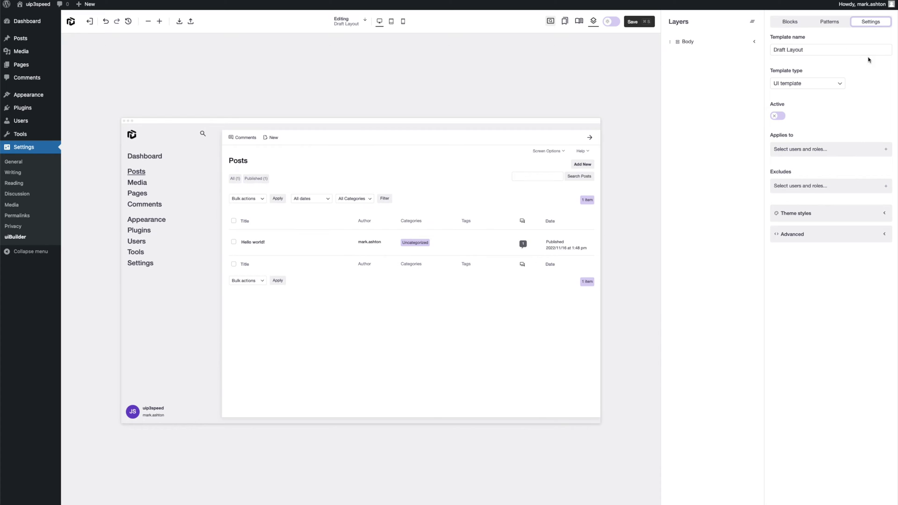
pyautogui.tripleClick(812, 51)
pyautogui.write('M')
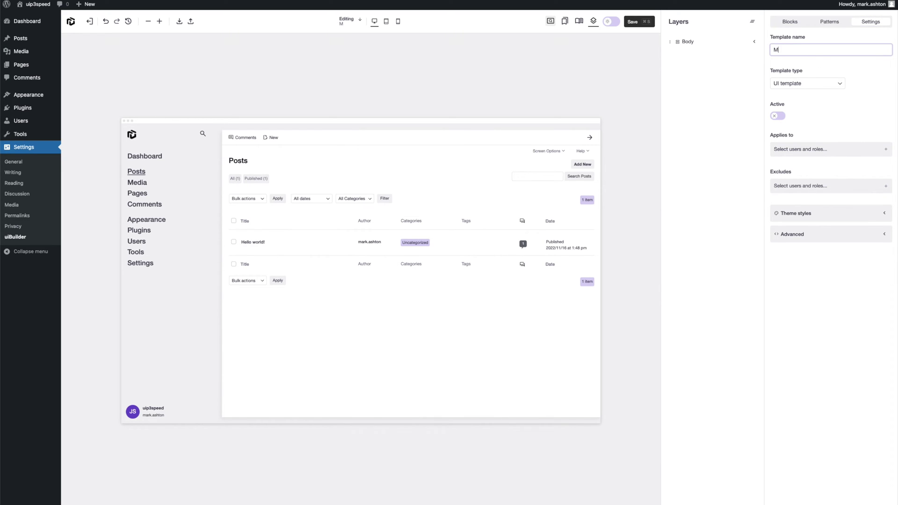
pyautogui.write('y first ui layout')
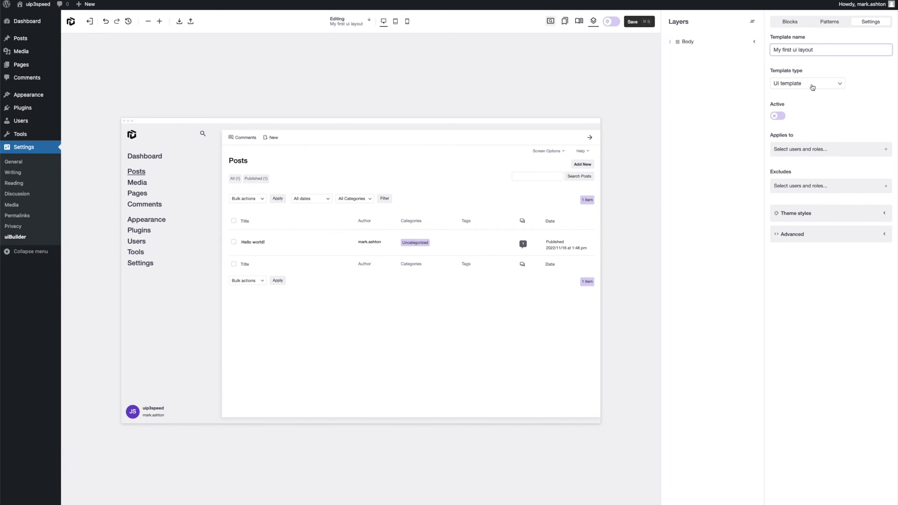
pyautogui.click(783, 119)
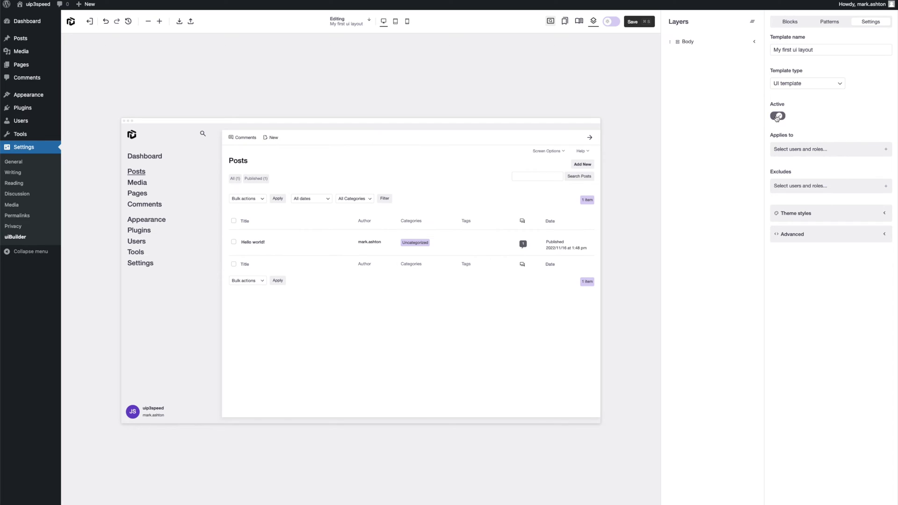
# Apply the template to the administrator role via an 'admin' search
pyautogui.click(817, 155)
pyautogui.click(799, 155)
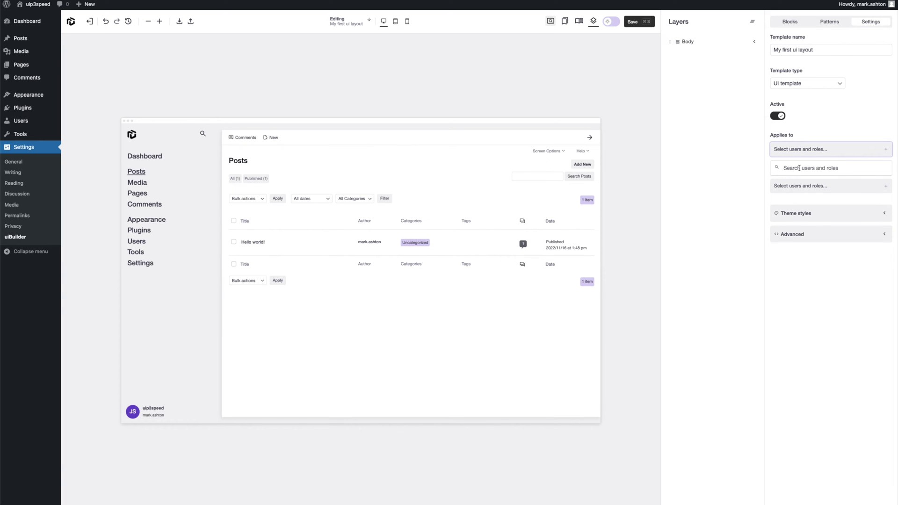
pyautogui.write('admin')
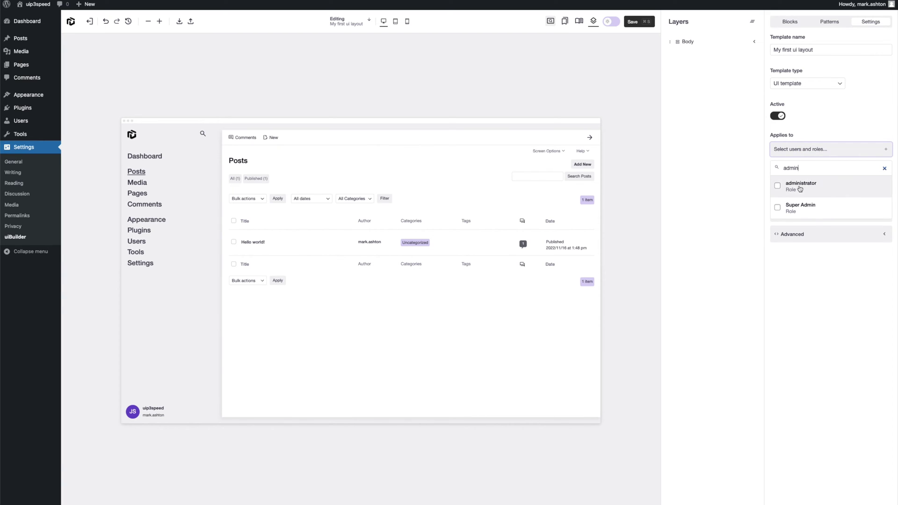
pyautogui.click(801, 189)
pyautogui.click(849, 136)
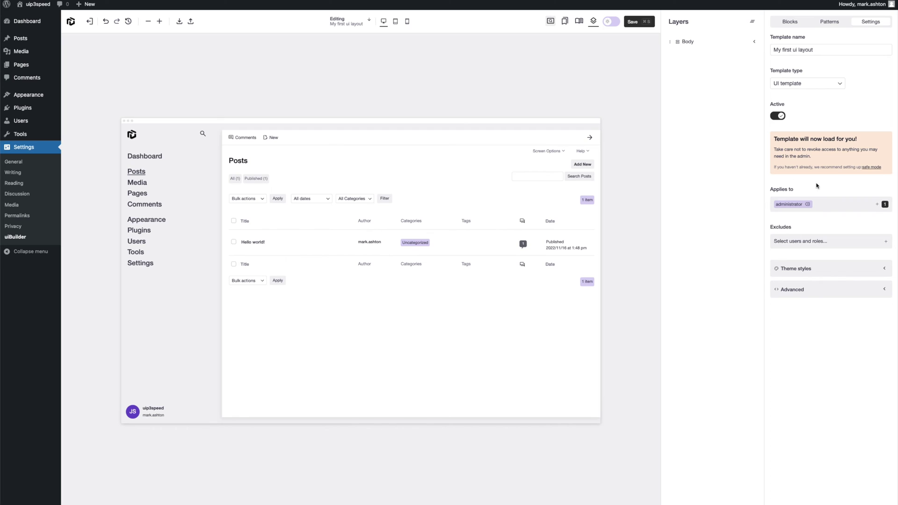
# Save the 'My first ui layout' template so it loads in the admin
pyautogui.click(636, 29)
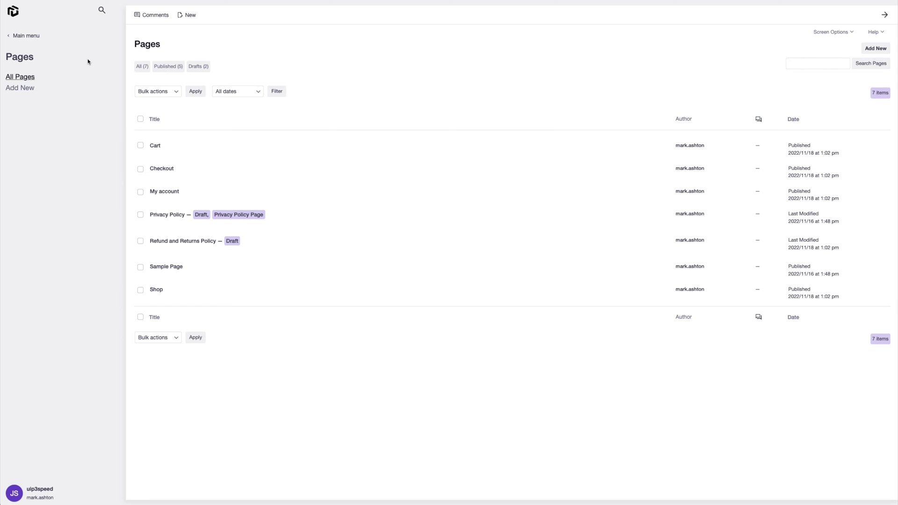
# Browse Plugins, Tools and Users in the new layout, then view the site's front page
pyautogui.click(31, 37)
pyautogui.click(27, 132)
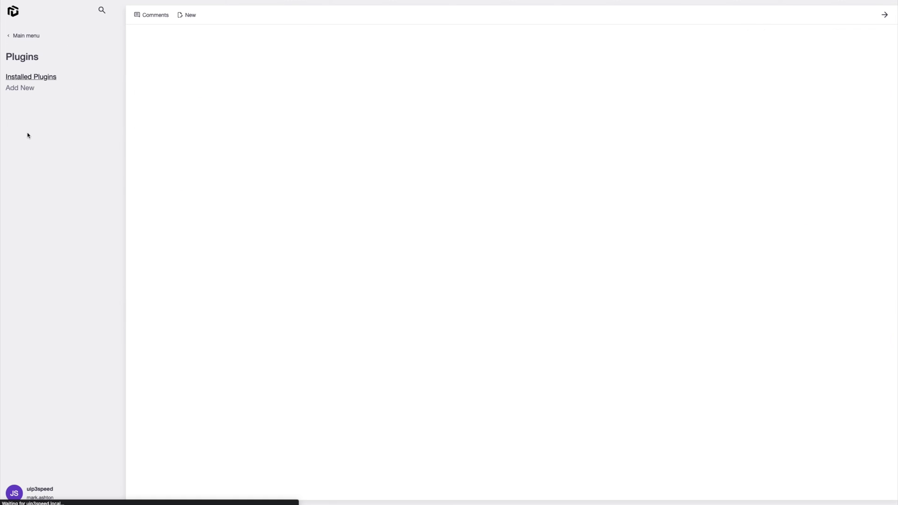
pyautogui.click(26, 36)
pyautogui.click(26, 163)
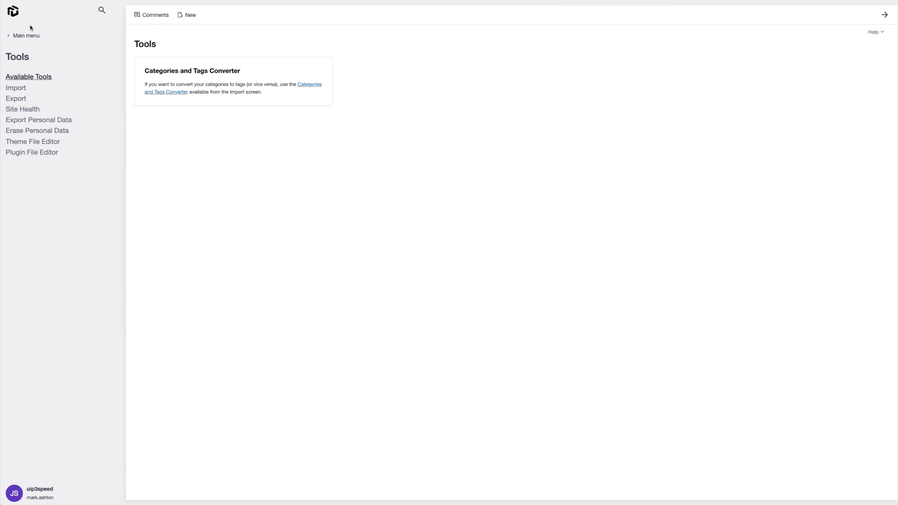
pyautogui.click(31, 36)
pyautogui.click(19, 144)
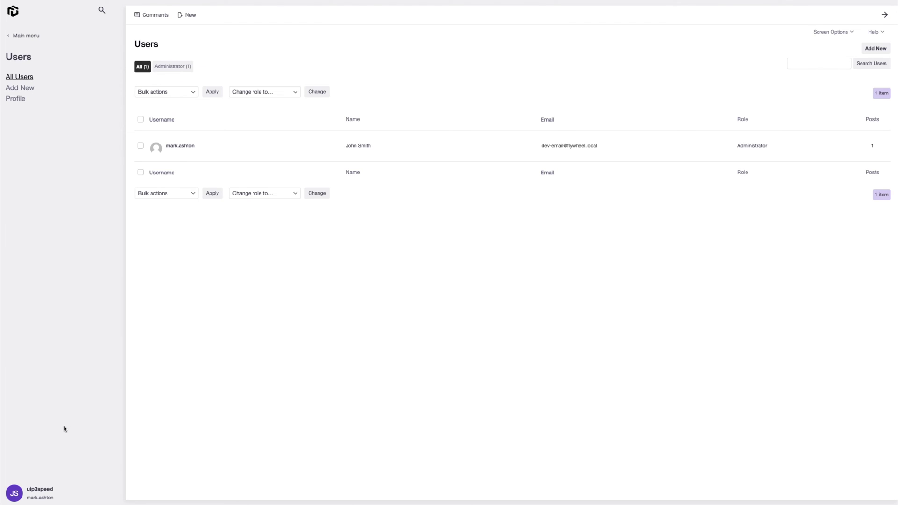
pyautogui.click(15, 493)
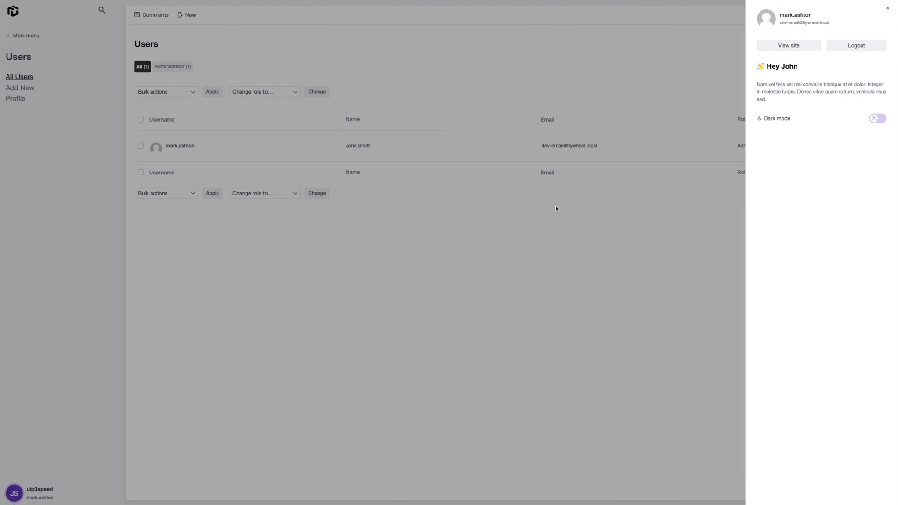
pyautogui.click(796, 45)
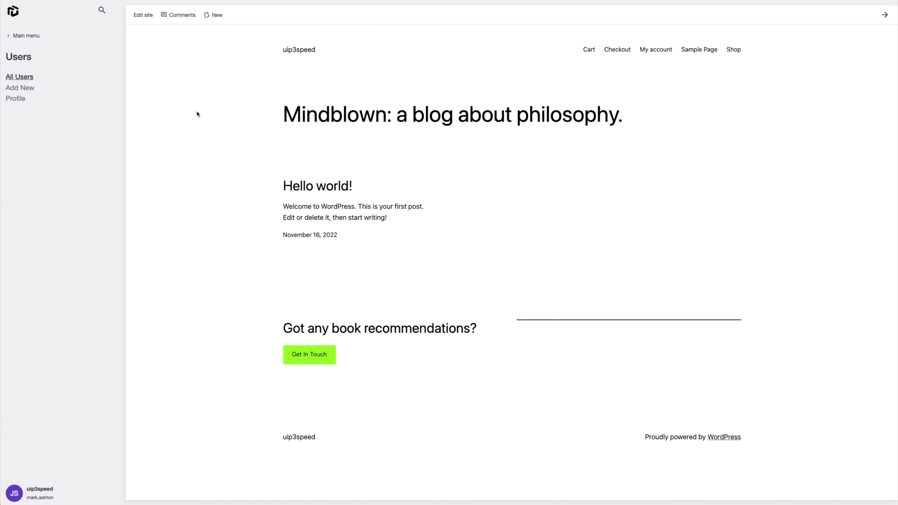
# Switch the admin to dark mode from the user profile panel
pyautogui.click(21, 37)
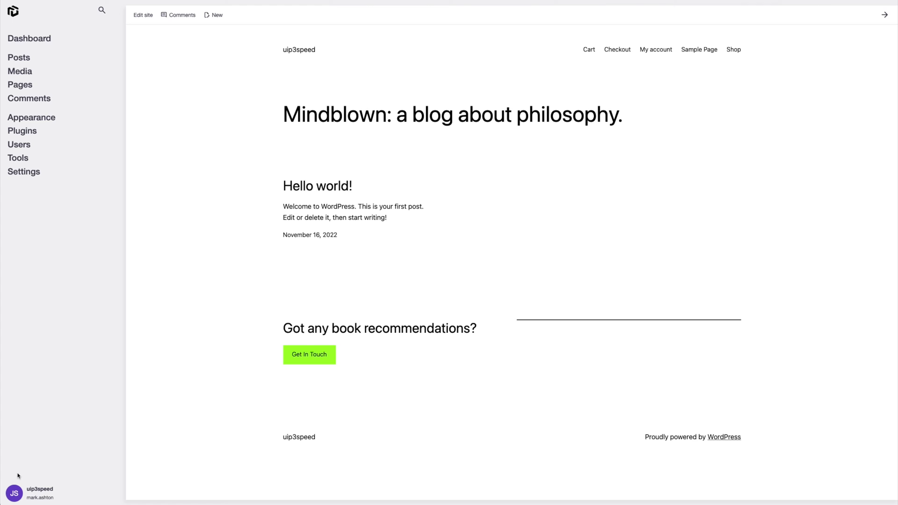
pyautogui.click(14, 493)
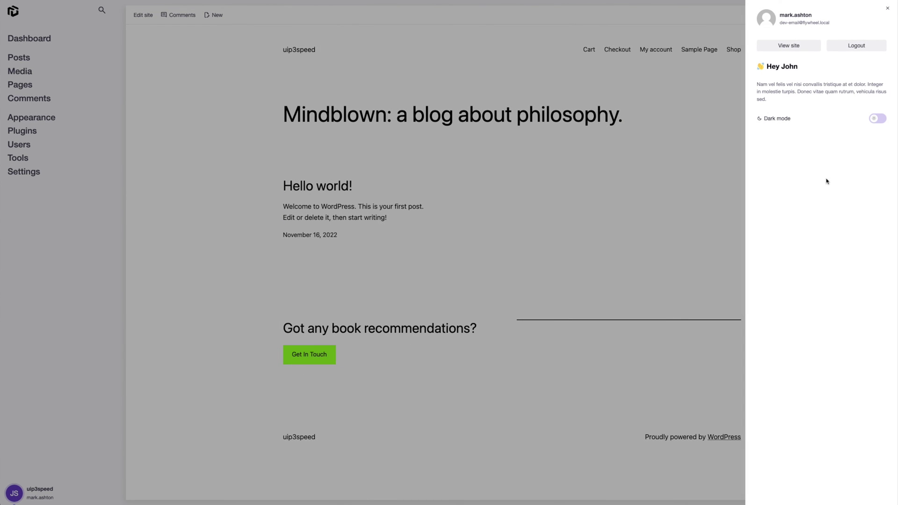
pyautogui.click(875, 120)
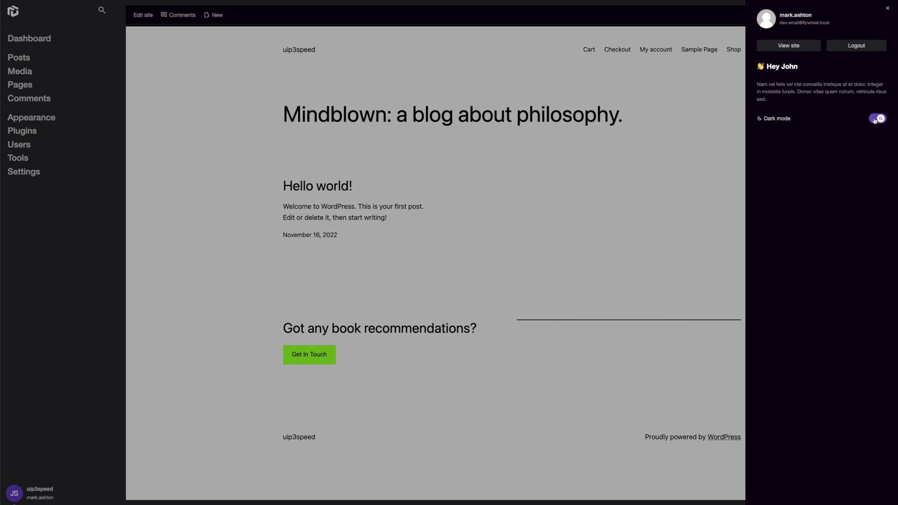
pyautogui.click(27, 56)
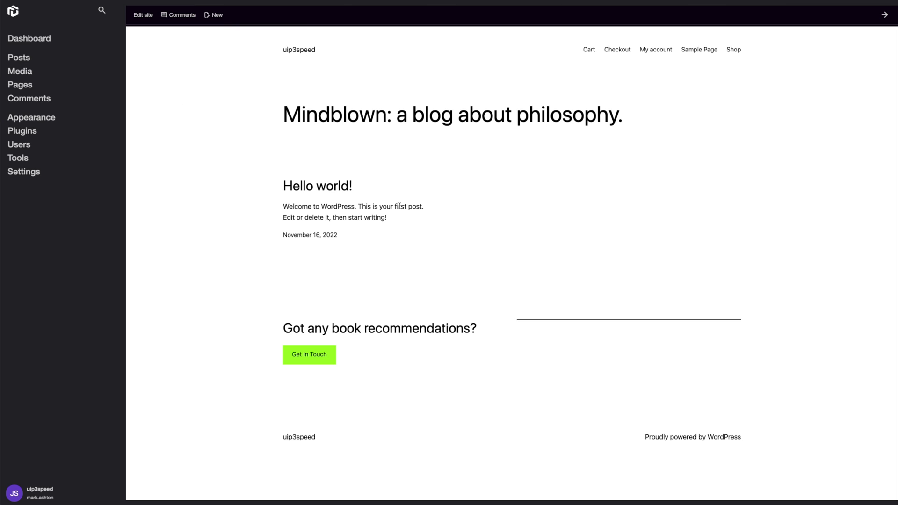
# Show the Posts list with the 'Hello world!' post in the dark layout
pyautogui.click(15, 59)
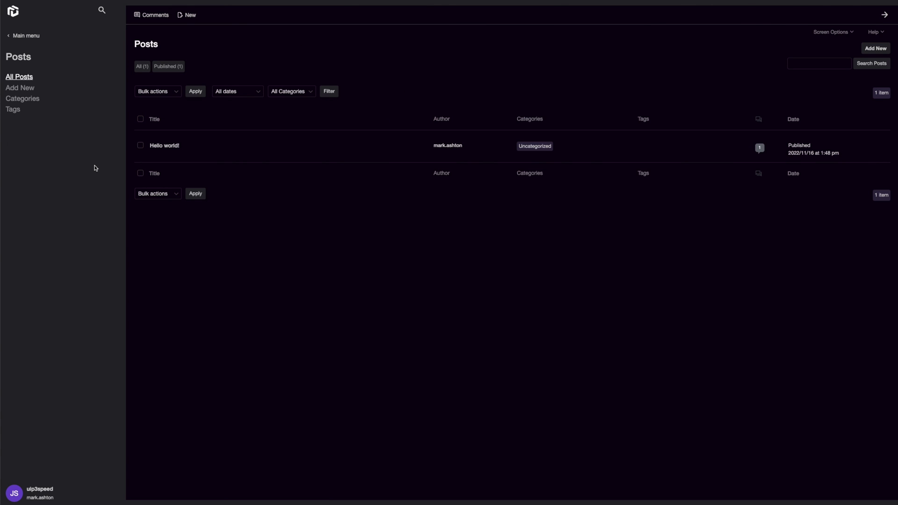
pyautogui.click(25, 37)
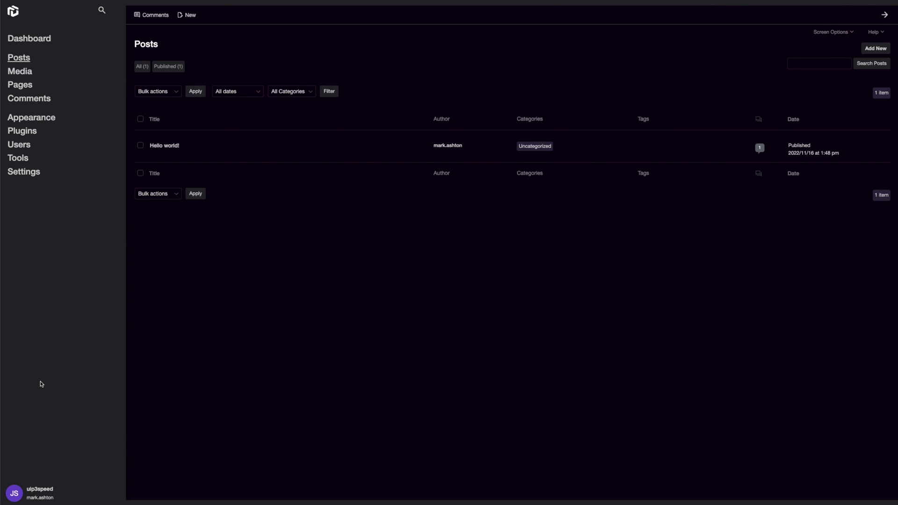
pyautogui.click(14, 494)
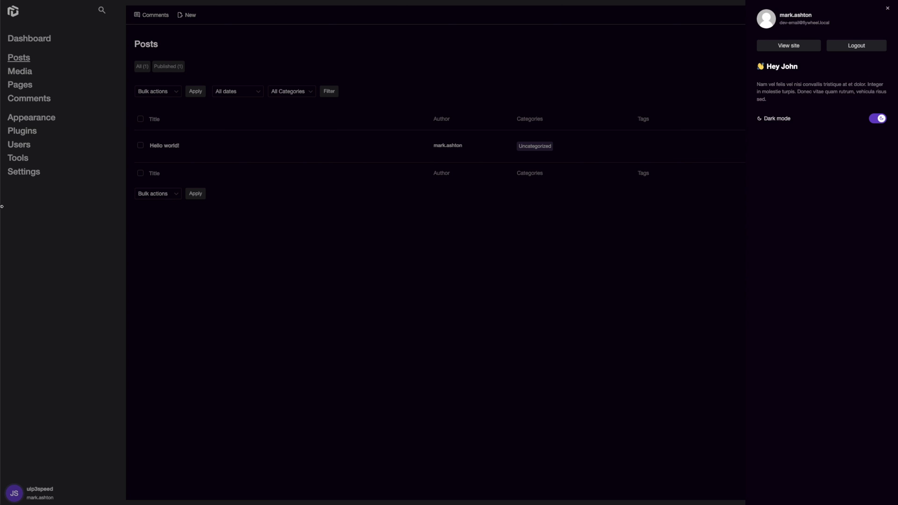
pyautogui.click(62, 246)
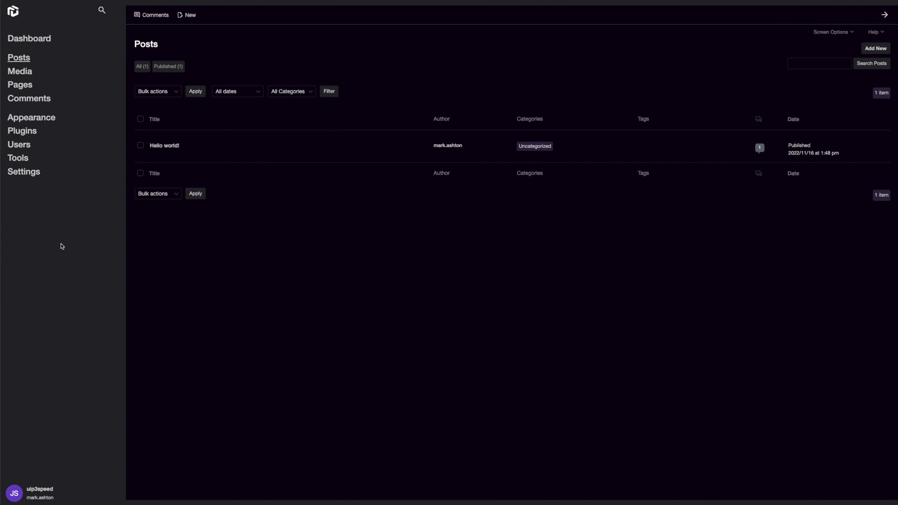